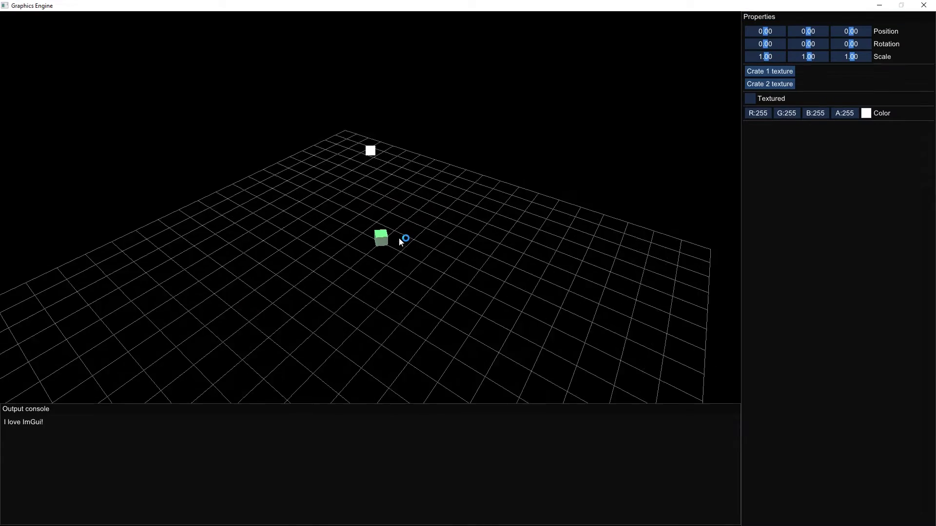
- Apply the crate texture to the cube and move it along the X axis
{"action": "left_click_drag", "start_coordinate": [400, 242], "coordinate": [350, 306]}
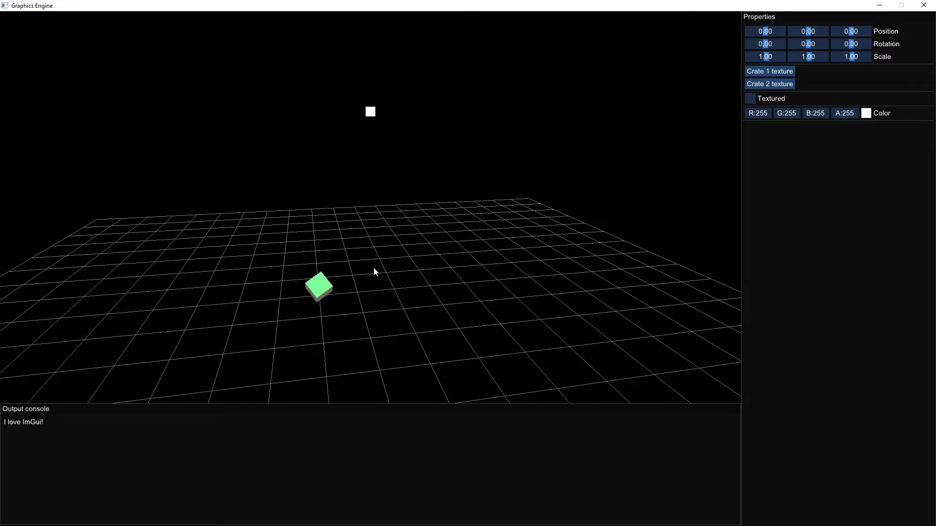
{"action": "left_click", "coordinate": [750, 98]}
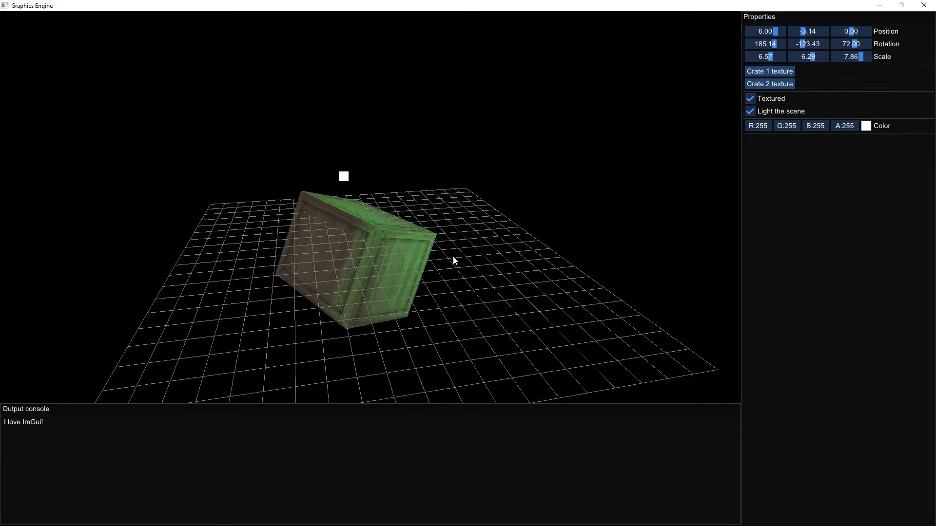
{"action": "mouse_move", "coordinate": [452, 257]}
{"action": "left_mouse_down"}
{"action": "mouse_move", "coordinate": [412, 258]}
{"action": "mouse_move", "coordinate": [337, 318]}
{"action": "left_mouse_up"}
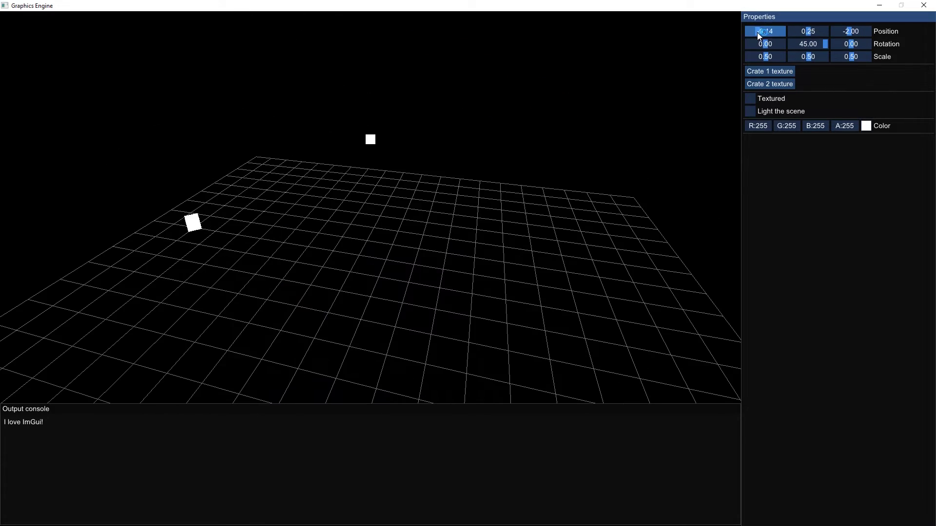
{"action": "mouse_move", "coordinate": [759, 32]}
{"action": "left_mouse_down"}
{"action": "mouse_move", "coordinate": [774, 31]}
{"action": "mouse_move", "coordinate": [786, 58]}
{"action": "mouse_move", "coordinate": [862, 56]}
{"action": "left_mouse_up"}
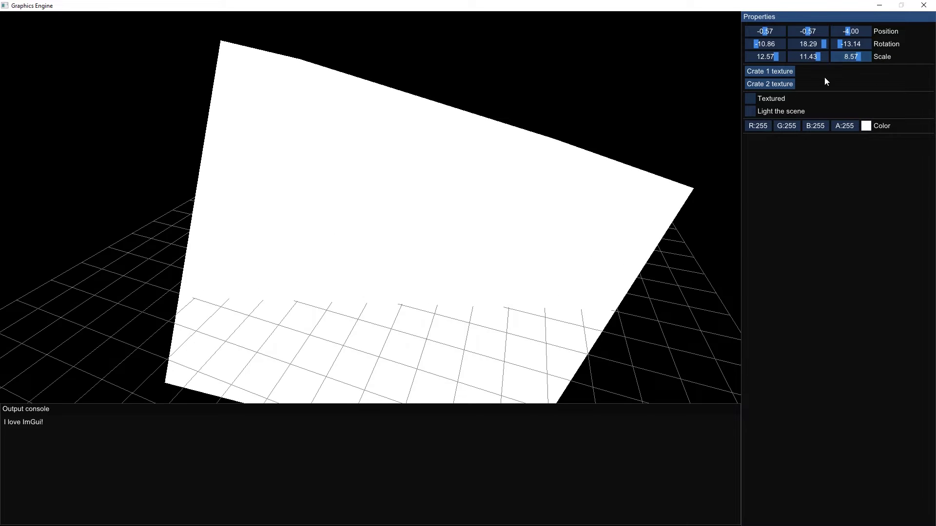
- Recolour the object to a dark purple-blue shade
{"action": "left_click", "coordinate": [866, 126]}
{"action": "mouse_move", "coordinate": [861, 184]}
{"action": "left_mouse_down"}
{"action": "mouse_move", "coordinate": [866, 168]}
{"action": "mouse_move", "coordinate": [893, 223]}
{"action": "left_mouse_up"}
{"action": "left_click", "coordinate": [859, 204]}
{"action": "left_click", "coordinate": [590, 195]}
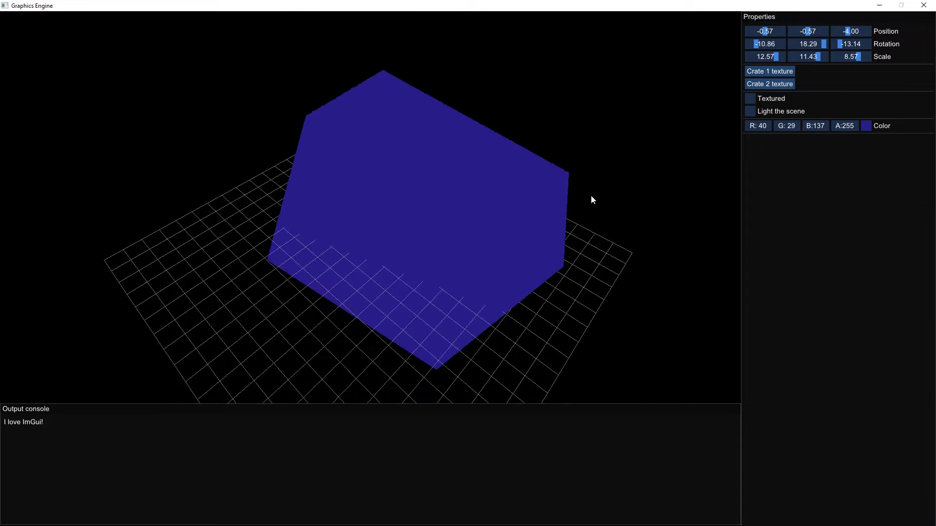
{"action": "left_click_drag", "start_coordinate": [590, 195], "coordinate": [662, 45]}
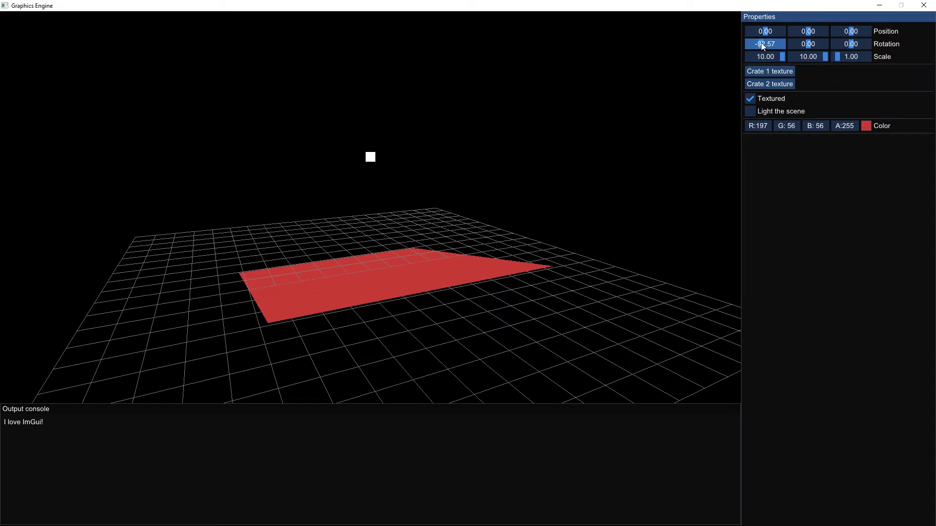
- Light the plane, stretch it into a large slab, and tint it translucent pale blue-grey
{"action": "left_click", "coordinate": [751, 111]}
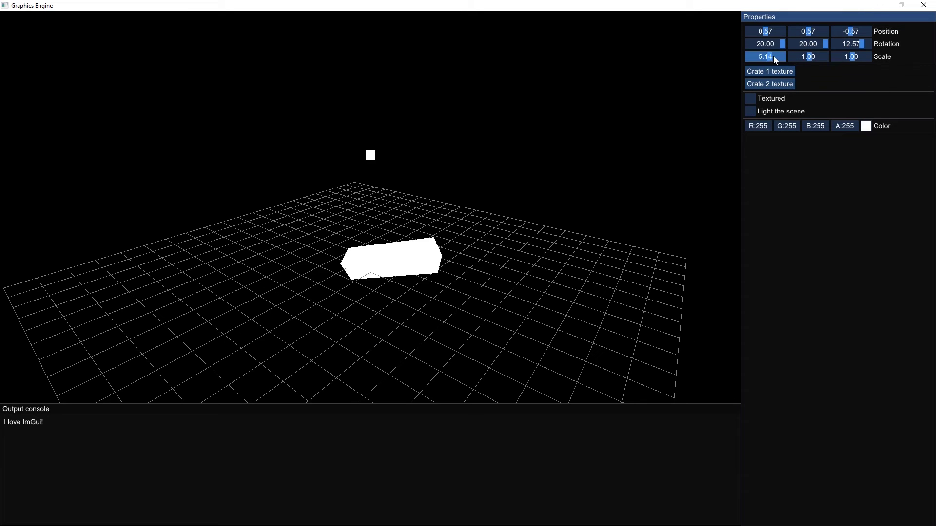
{"action": "left_click_drag", "start_coordinate": [767, 56], "coordinate": [856, 55]}
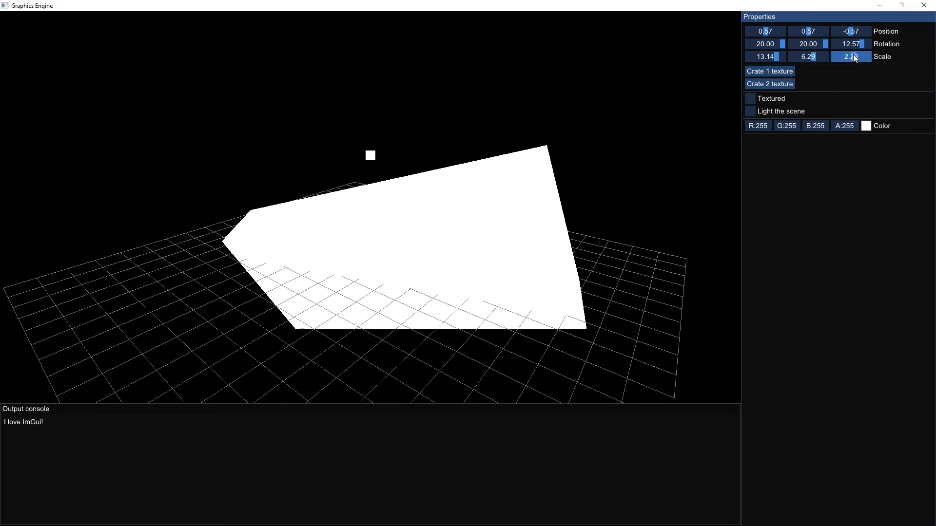
{"action": "mouse_move", "coordinate": [848, 126]}
{"action": "left_mouse_down"}
{"action": "mouse_move", "coordinate": [738, 123]}
{"action": "mouse_move", "coordinate": [748, 124]}
{"action": "left_mouse_up"}
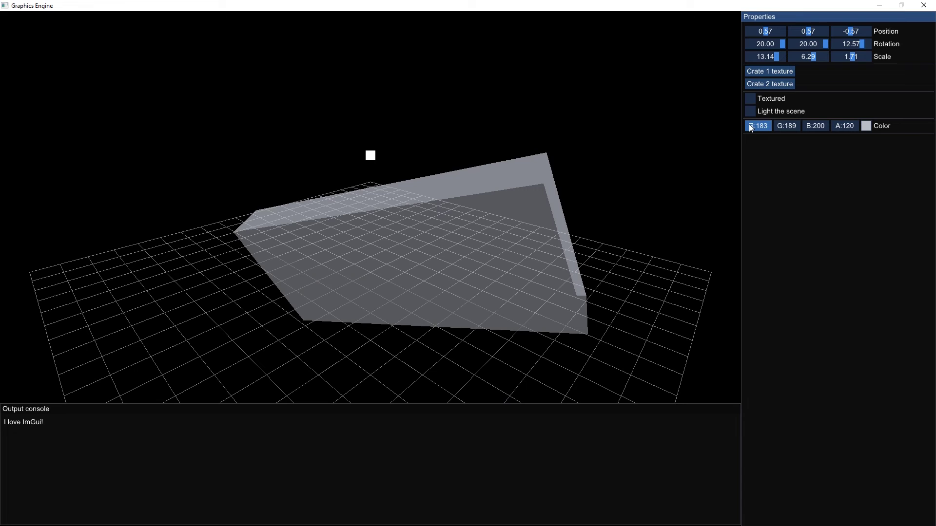
{"action": "left_click", "coordinate": [865, 126]}
{"action": "left_click_drag", "start_coordinate": [861, 157], "coordinate": [866, 166]}
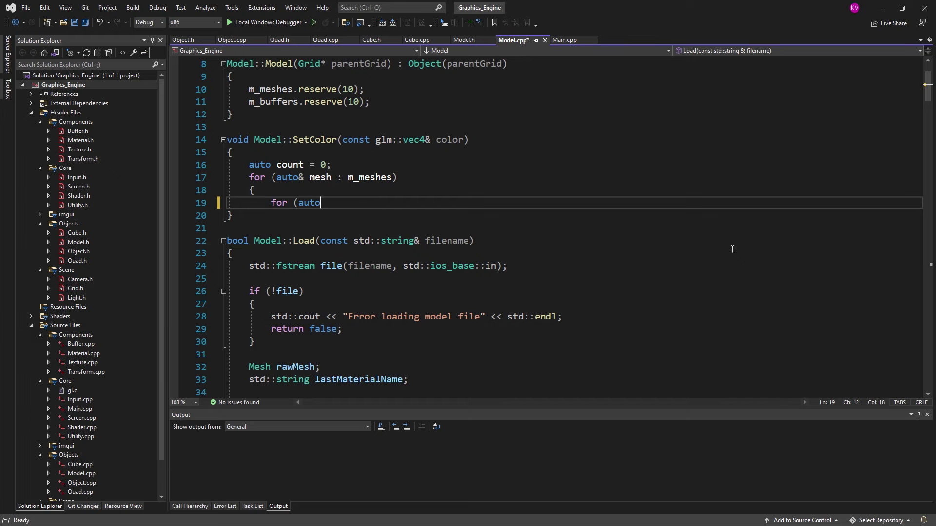
{"action": "type", "text": "colors)"}
- Write the colour-refilling loop body in Model::SetColor in Visual Studio
{"action": "key", "text": "Return"}
{"action": "type", "text": "{"}
{"action": "key", "text": "Return"}
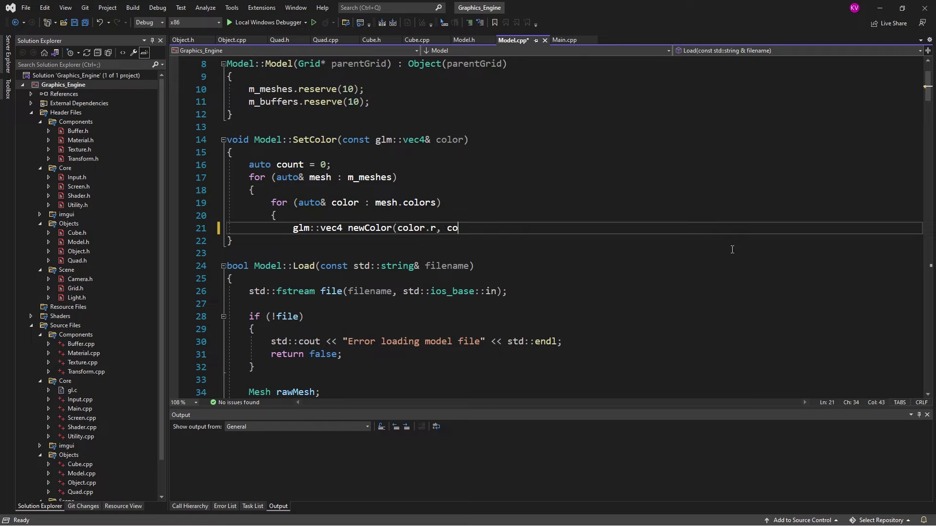
{"action": "type", "text": "color.a);"}
{"action": "key", "text": "Return"}
{"action": "type", "text": "co"}
{"action": "key", "text": "Return"}
{"action": "type", "text": "}"}
{"action": "key", "text": "Return"}
{"action": "key", "text": "Return"}
{"action": "type", "text": "m_buffe"}
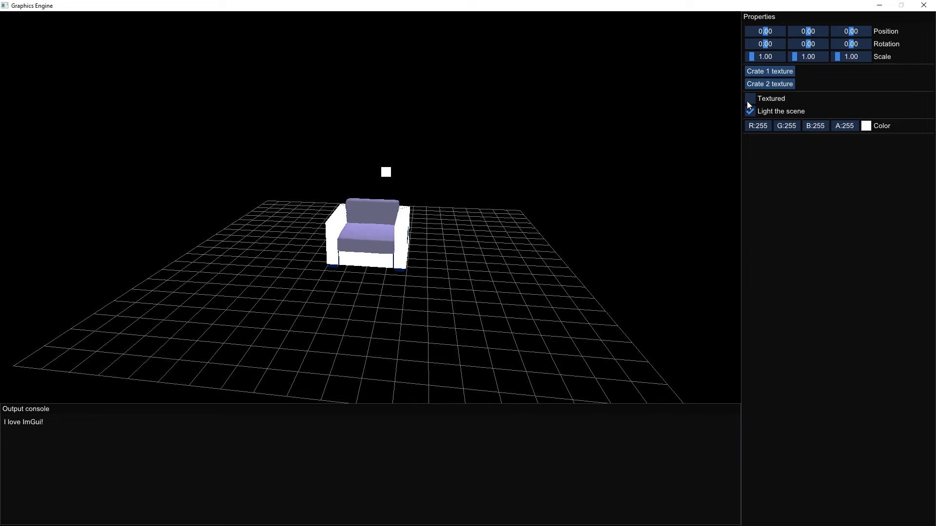
- Turn off the armchair's lighting and texture, and make its red (R189 G34 B34) translucent
{"action": "left_click", "coordinate": [749, 98]}
{"action": "left_click_drag", "start_coordinate": [690, 202], "coordinate": [472, 277]}
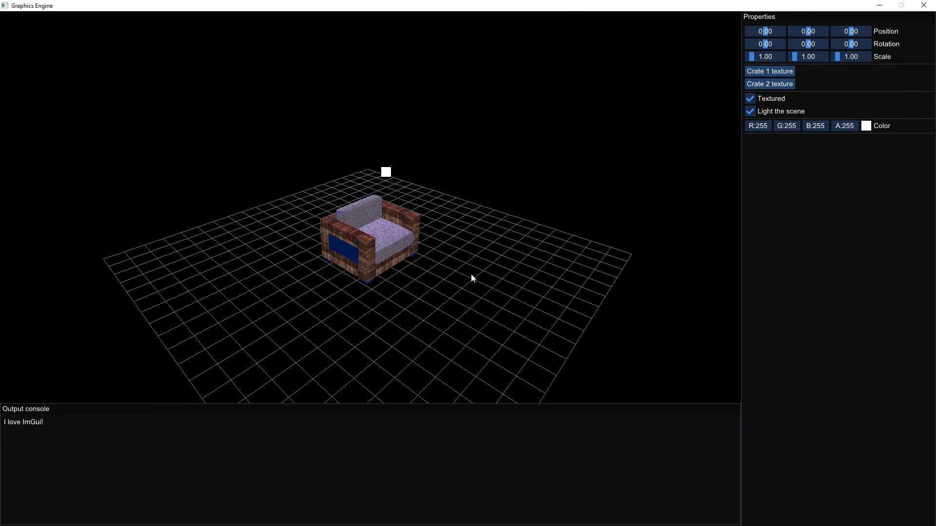
{"action": "left_click", "coordinate": [749, 98]}
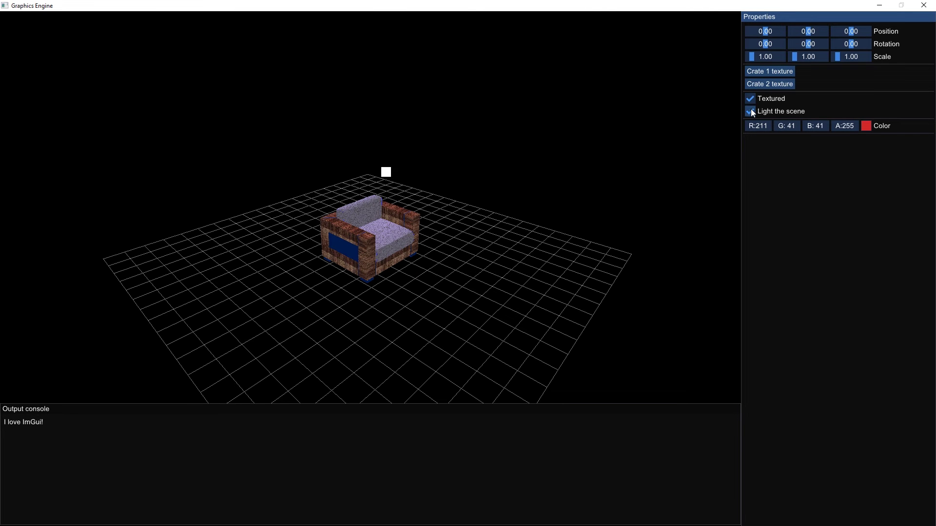
{"action": "left_click", "coordinate": [750, 111]}
{"action": "left_click", "coordinate": [750, 98]}
{"action": "left_click_drag", "start_coordinate": [844, 126], "coordinate": [787, 137]}
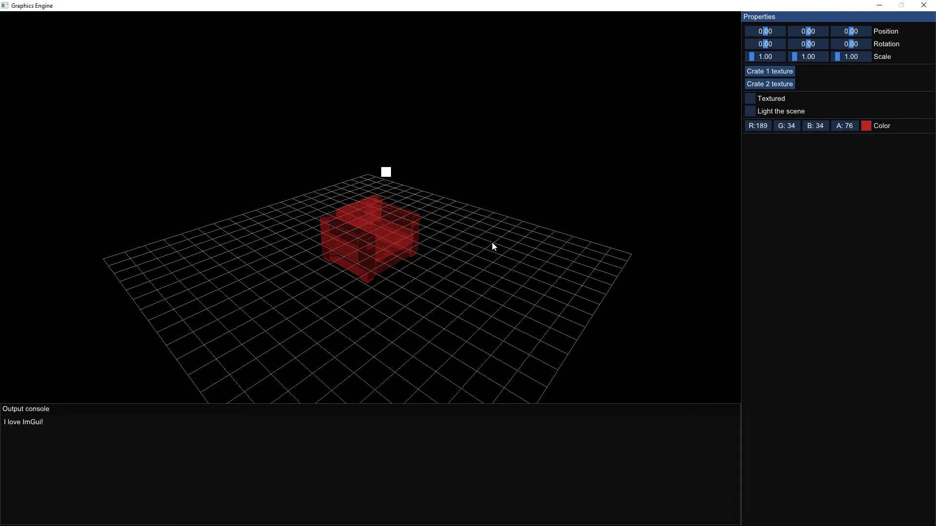
{"action": "mouse_move", "coordinate": [492, 246]}
{"action": "left_mouse_down"}
{"action": "mouse_move", "coordinate": [379, 243]}
{"action": "mouse_move", "coordinate": [405, 258]}
{"action": "mouse_move", "coordinate": [400, 250]}
{"action": "mouse_move", "coordinate": [406, 264]}
{"action": "mouse_move", "coordinate": [371, 272]}
{"action": "left_mouse_up"}
{"action": "scroll", "coordinate": [379, 245], "scroll_direction": "up", "scroll_amount": 5}
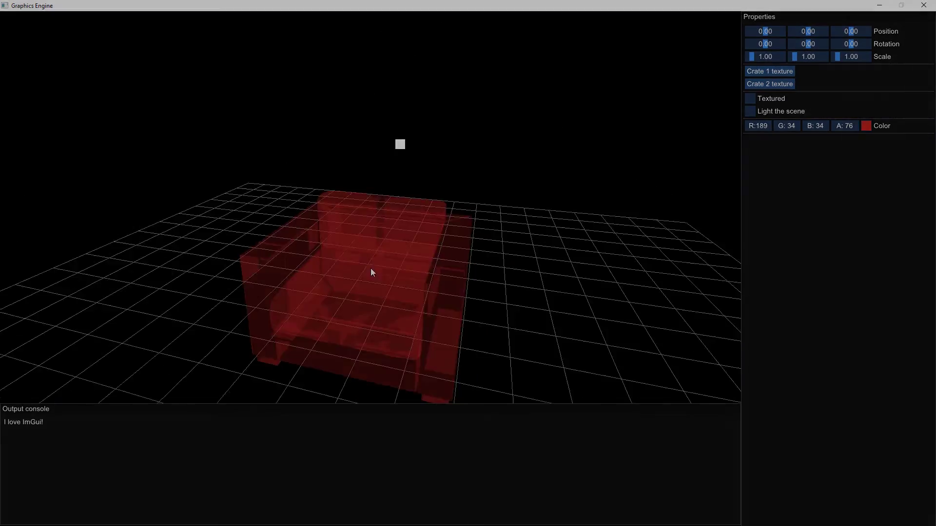